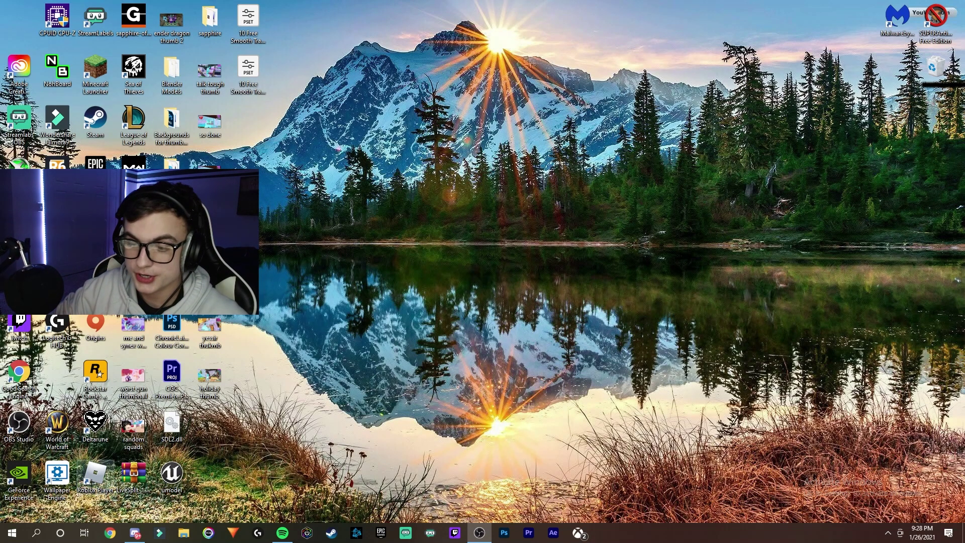
# Search Windows for %localappdata% and open the matching file folder.
pyautogui.click(36, 533)
pyautogui.click(36, 532)
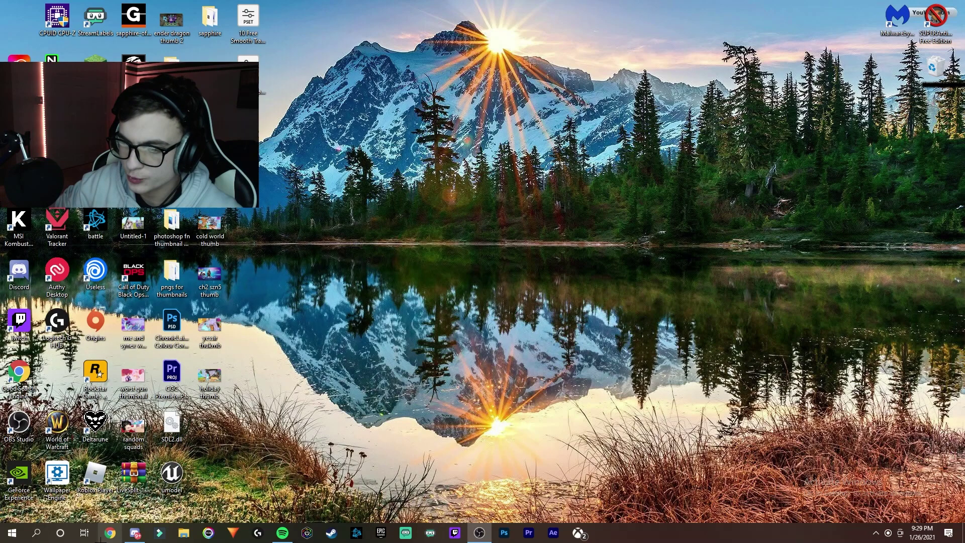
pyautogui.click(36, 533)
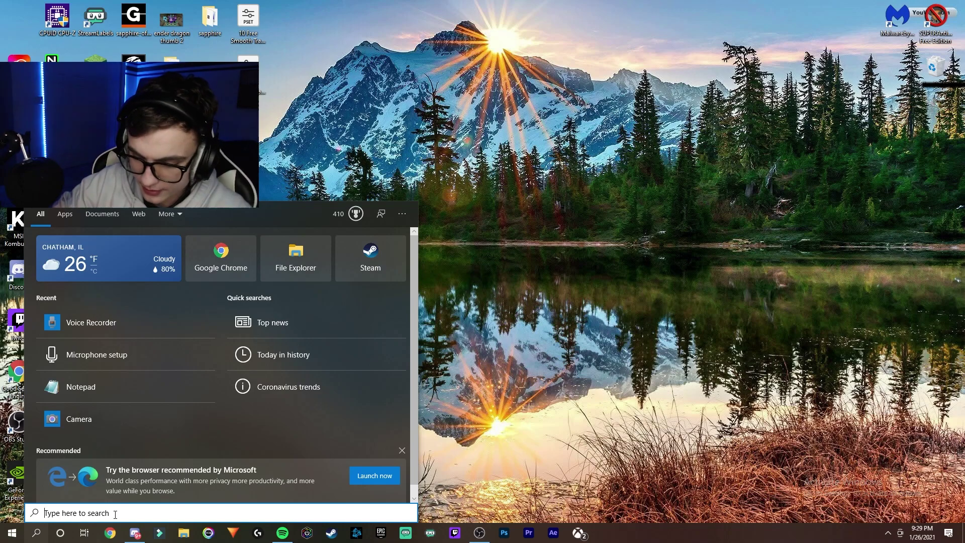
pyautogui.write('%')
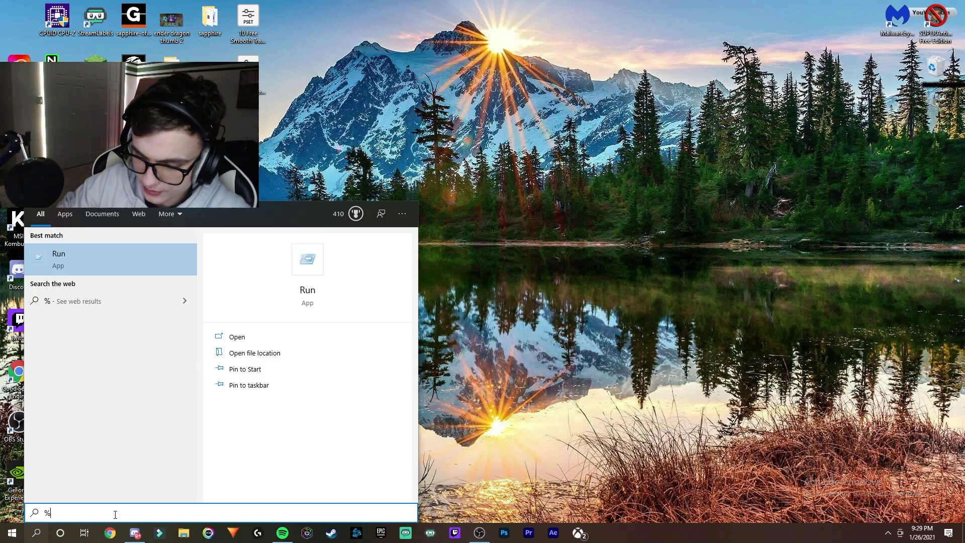
pyautogui.write('locala')
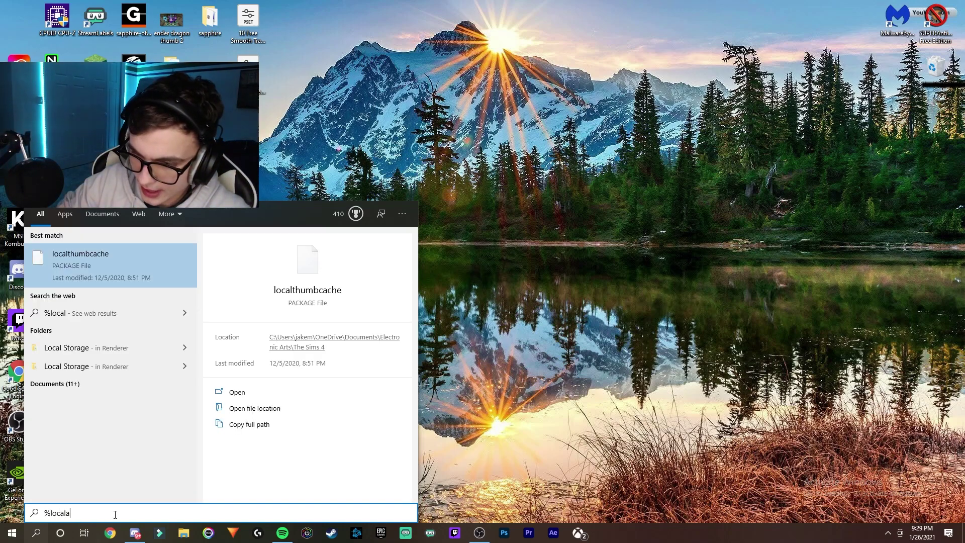
pyautogui.write('ppdata')
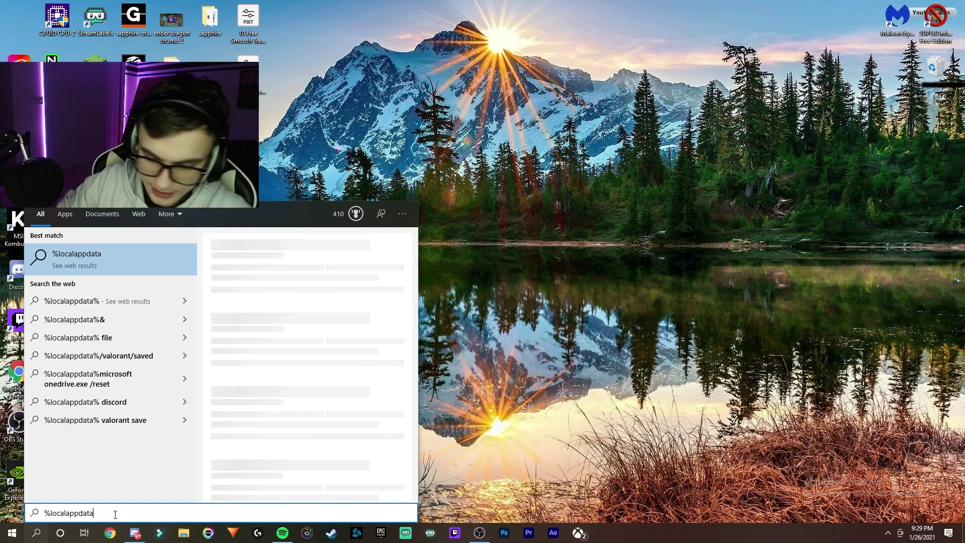
pyautogui.write('%')
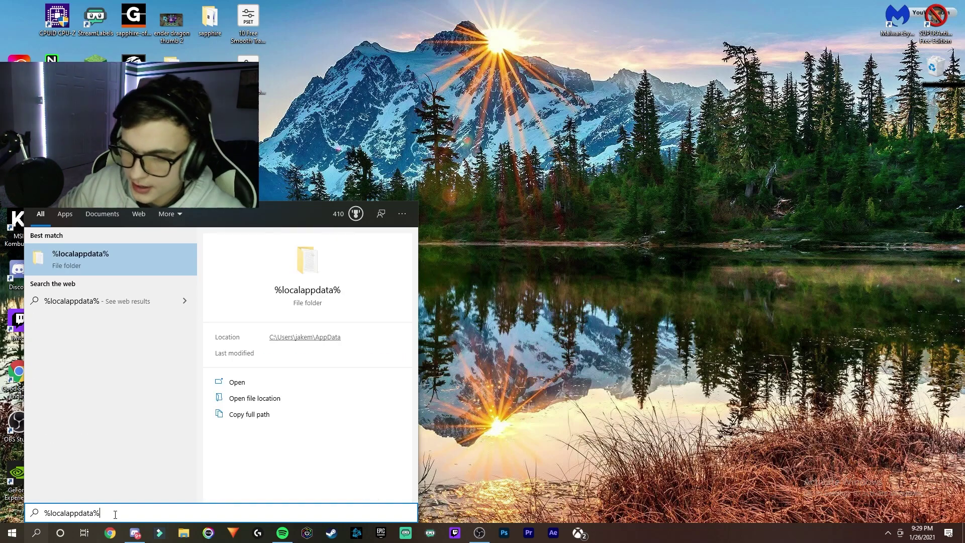
pyautogui.click(71, 256)
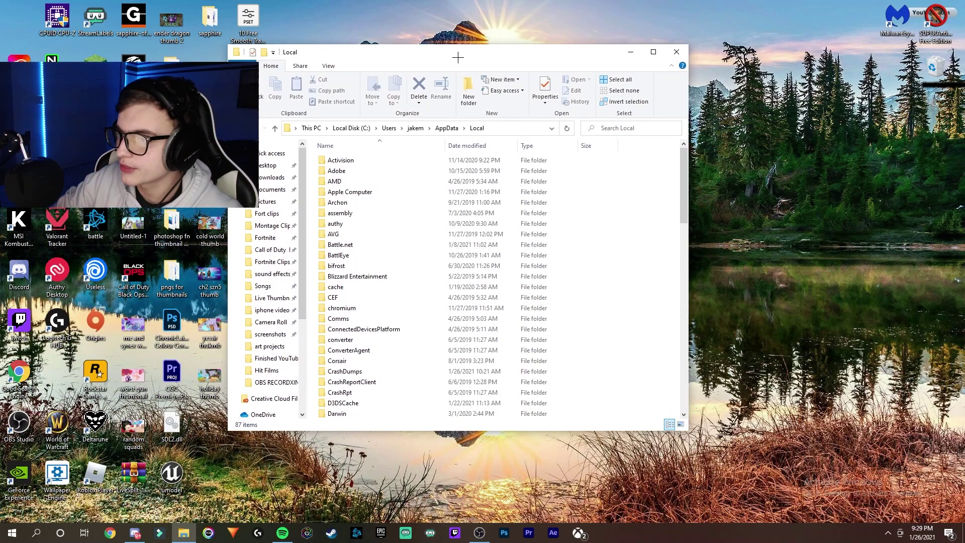
# Open the WindowsClient folder inside FortniteGame > Saved > Config.
pyautogui.scroll(-9, 483, 206)
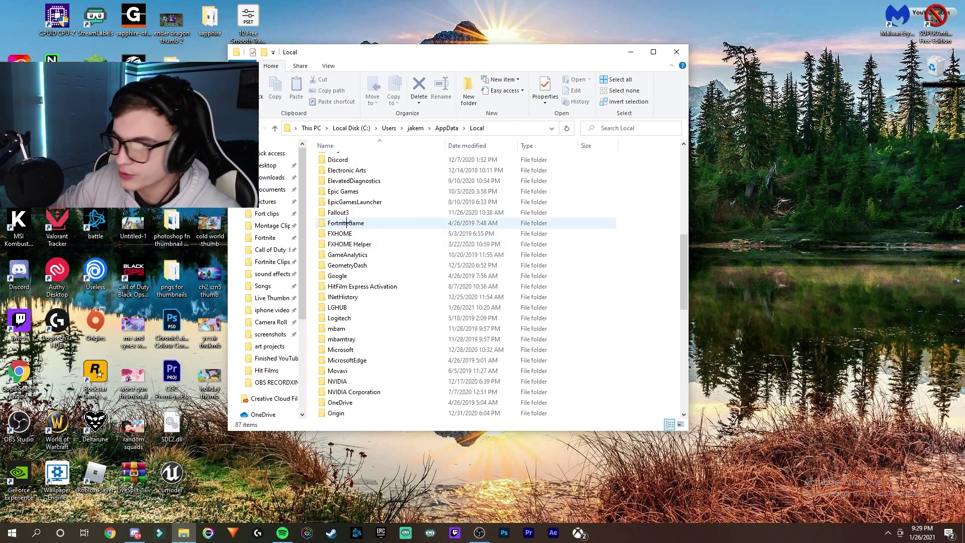
pyautogui.doubleClick(343, 222)
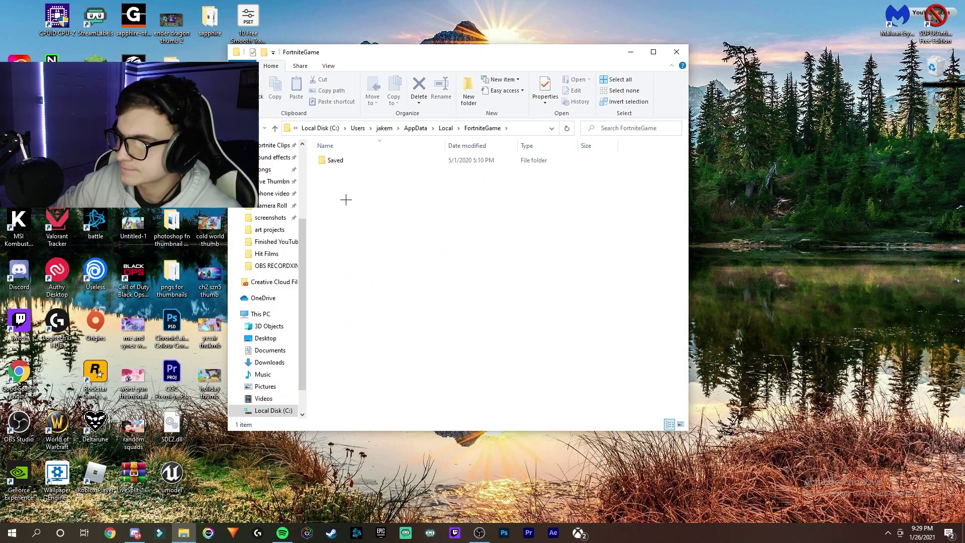
pyautogui.doubleClick(349, 161)
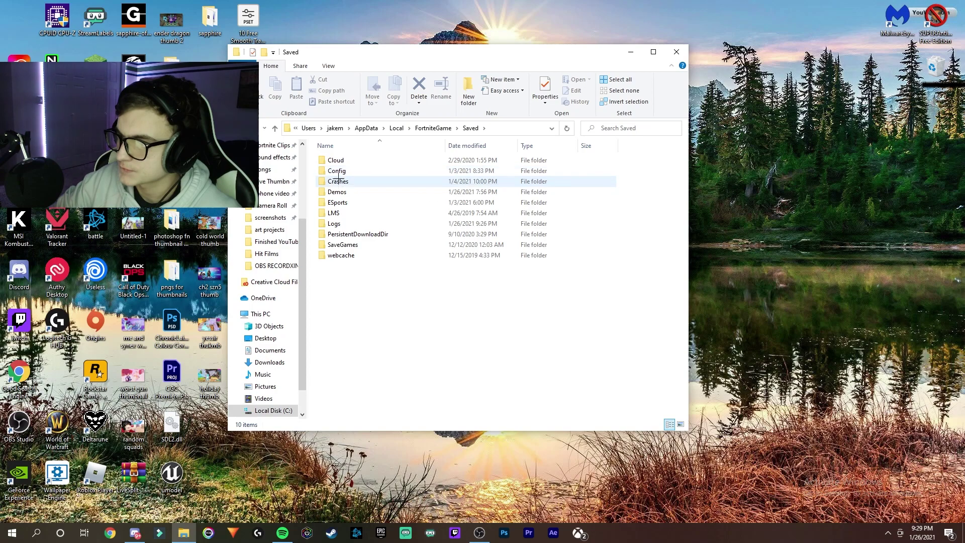
pyautogui.doubleClick(344, 171)
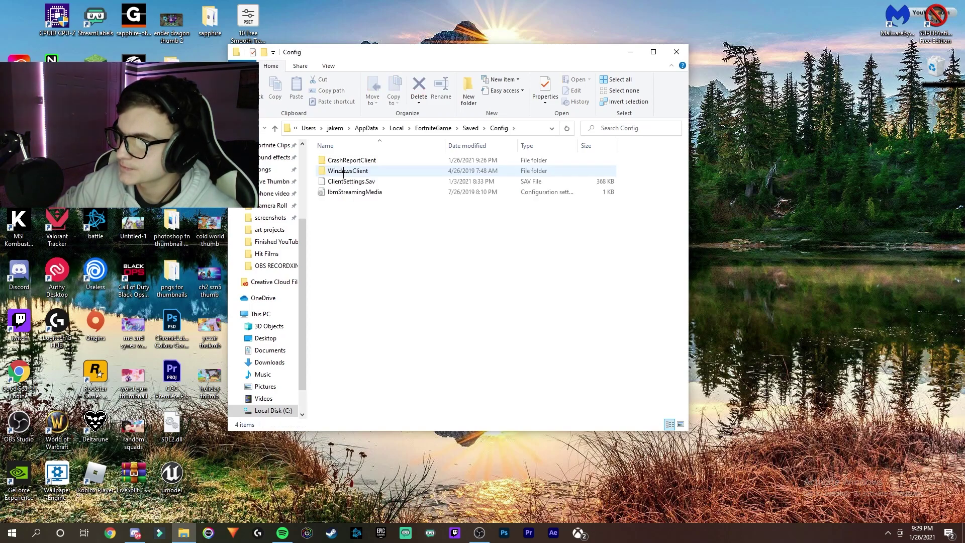
pyautogui.doubleClick(351, 171)
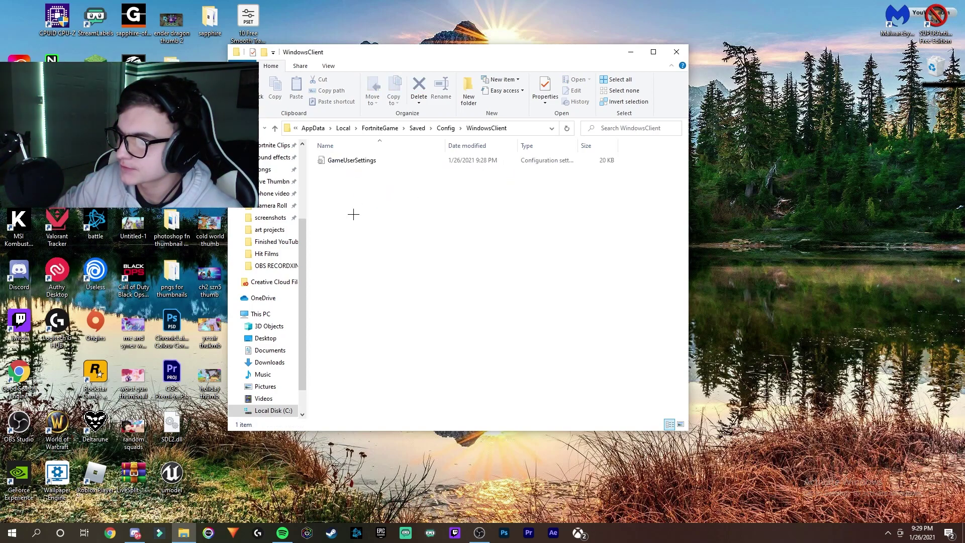
# Make sure the Read-only attribute is off in the GameUserSettings file's properties and apply the settings.
pyautogui.rightClick(339, 162)
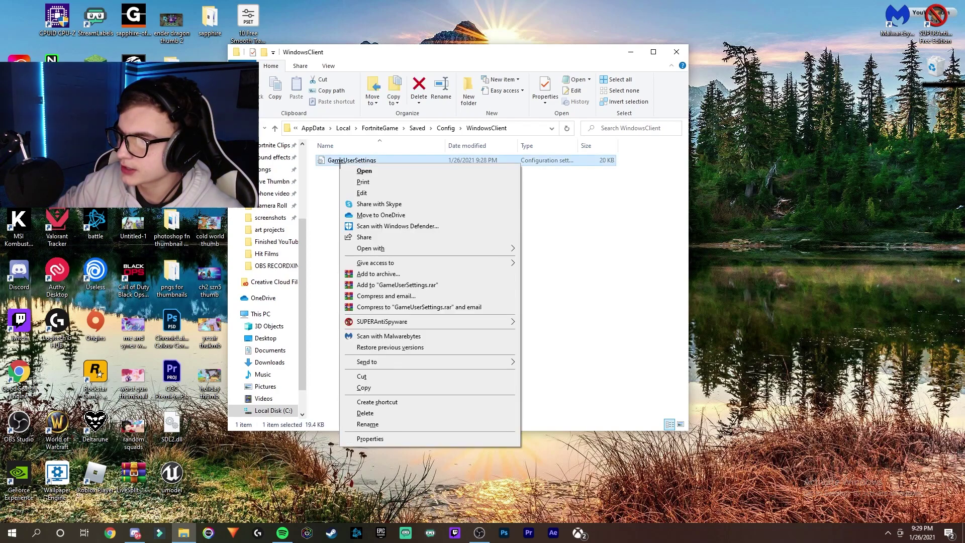
pyautogui.click(372, 438)
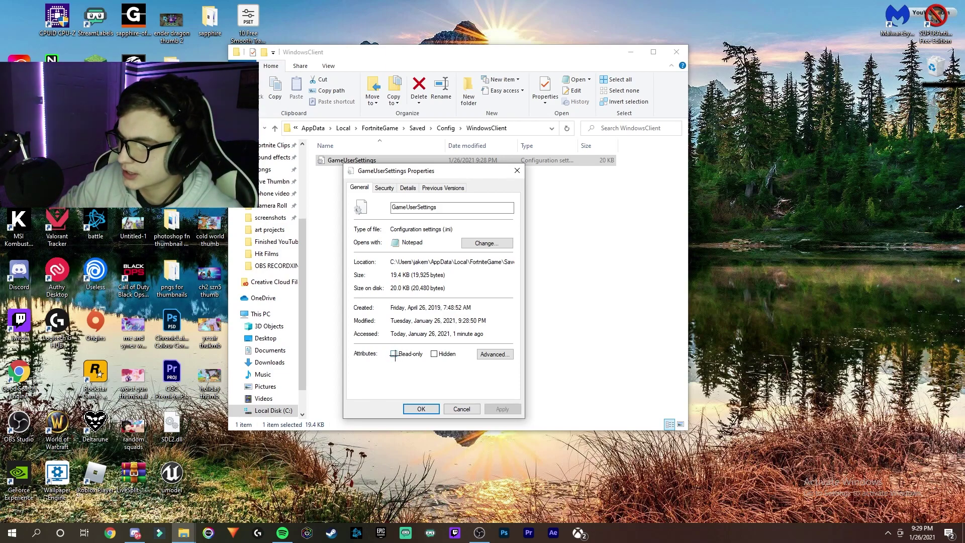
pyautogui.click(395, 354)
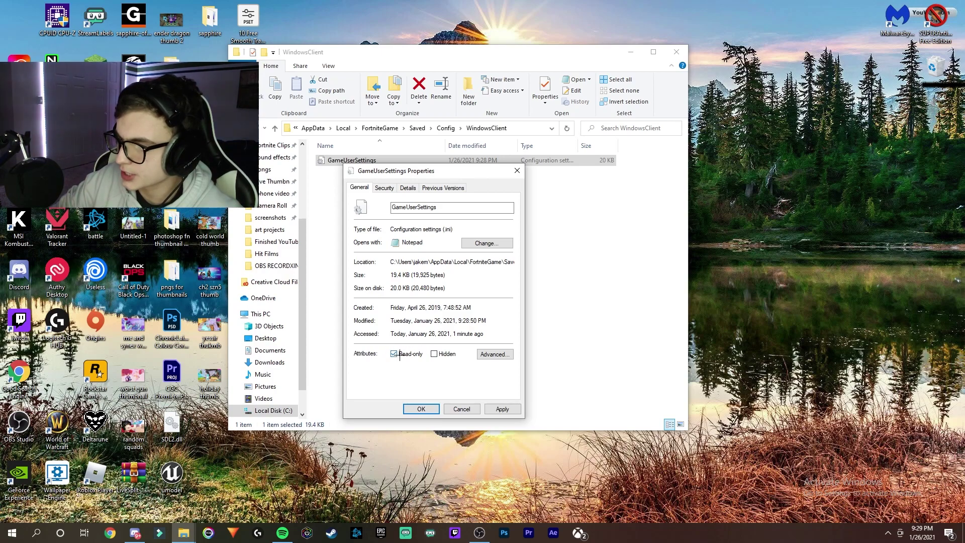
pyautogui.click(394, 354)
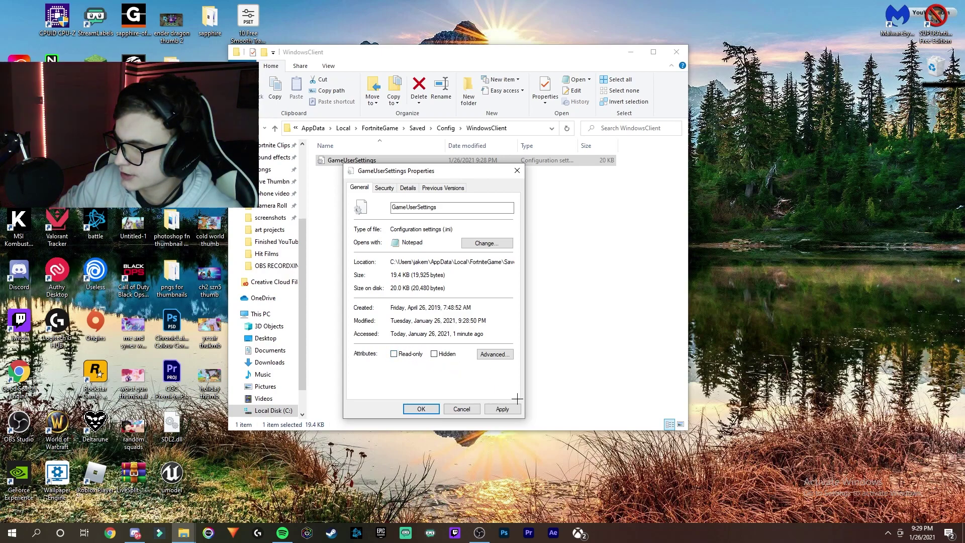
pyautogui.click(504, 409)
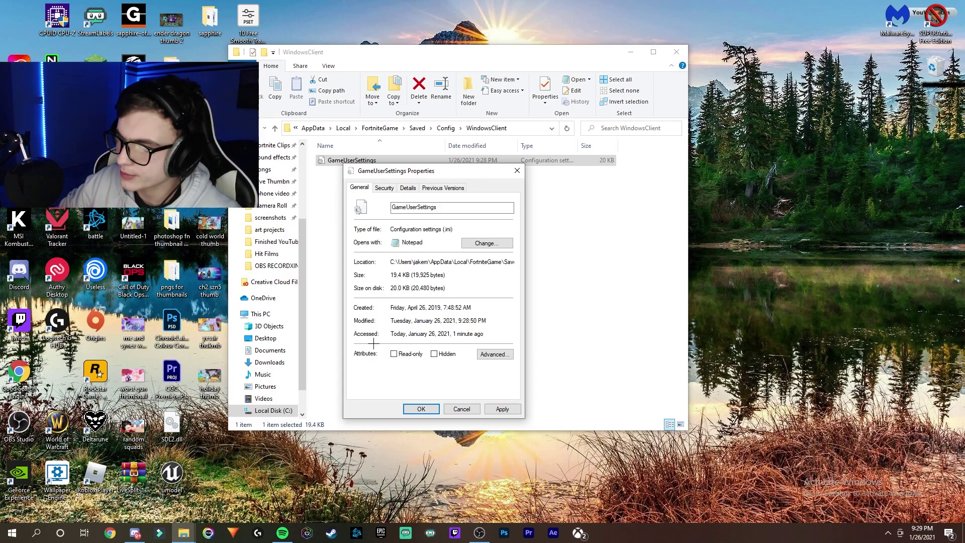
pyautogui.click(421, 409)
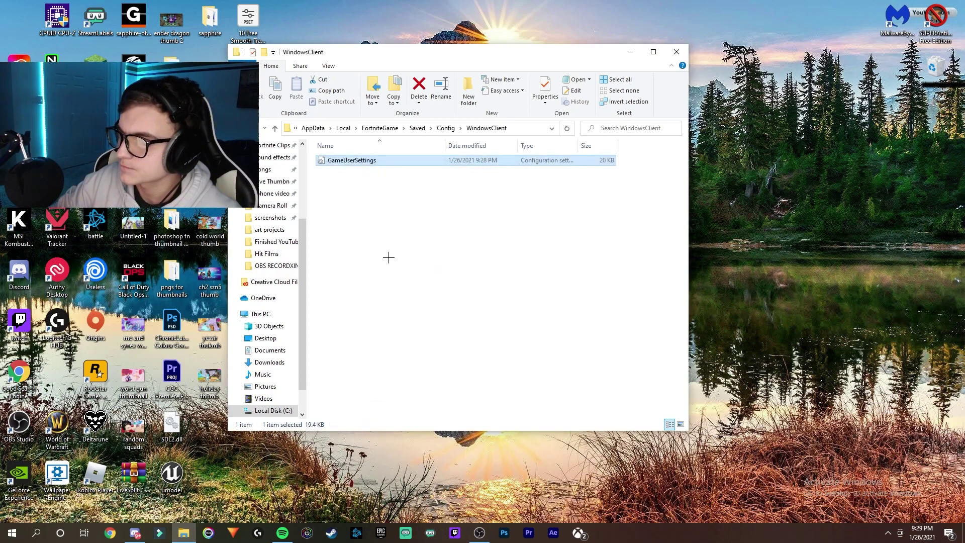
# Open the GameUserSettings file for editing in Notepad and move its window clear of the webcam overlay.
pyautogui.rightClick(361, 162)
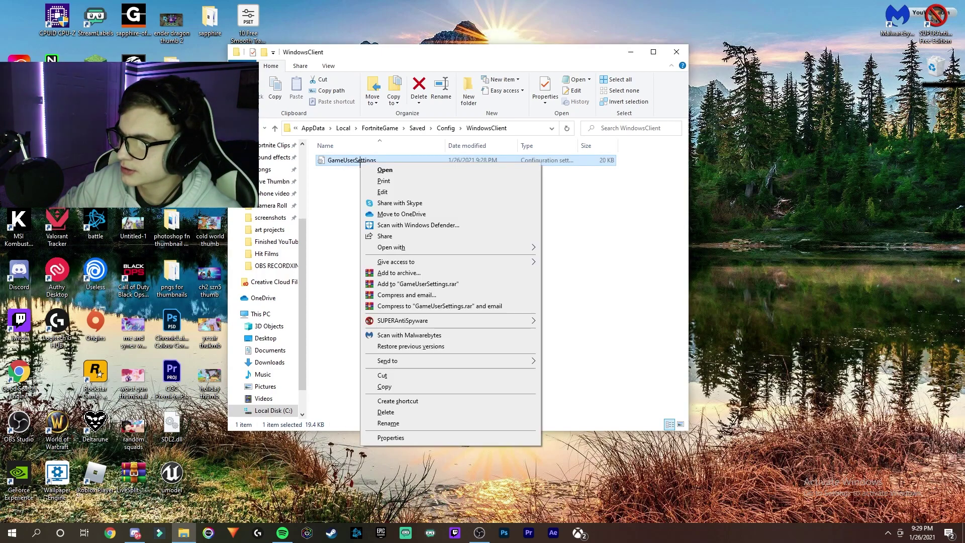
pyautogui.click(383, 191)
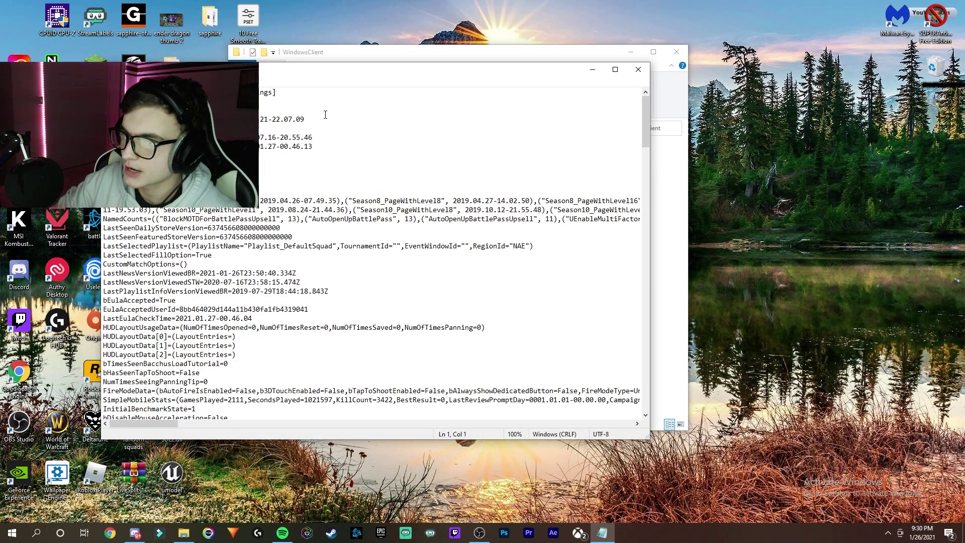
pyautogui.moveTo(313, 70); pyautogui.dragTo(488, 65)
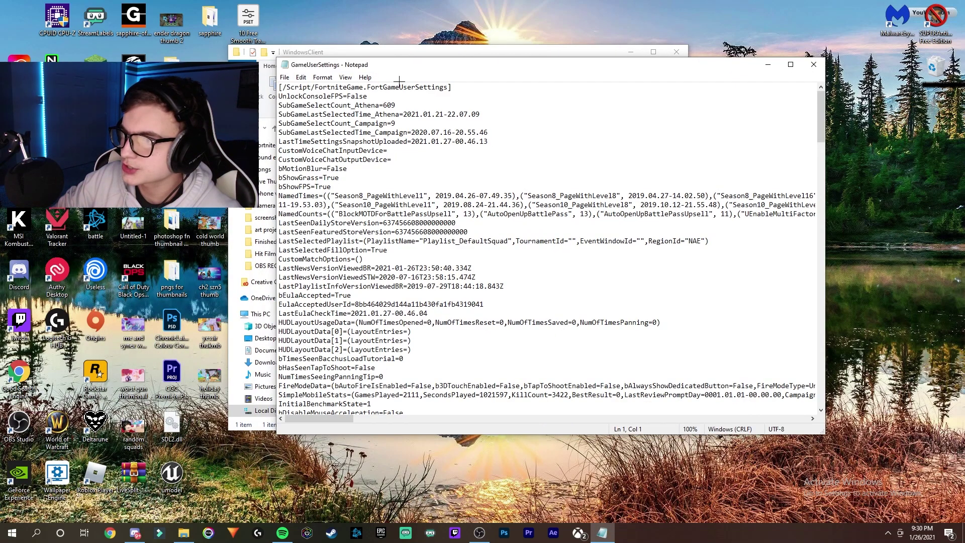
# Replace all occurrences of 1920 with 1750 in the GameUserSettings file.
pyautogui.click(301, 77)
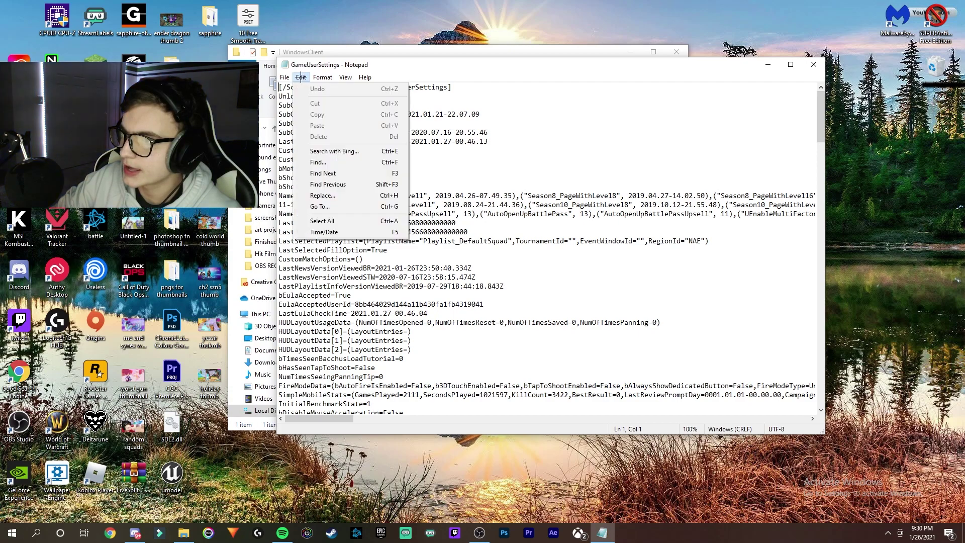
pyautogui.click(323, 195)
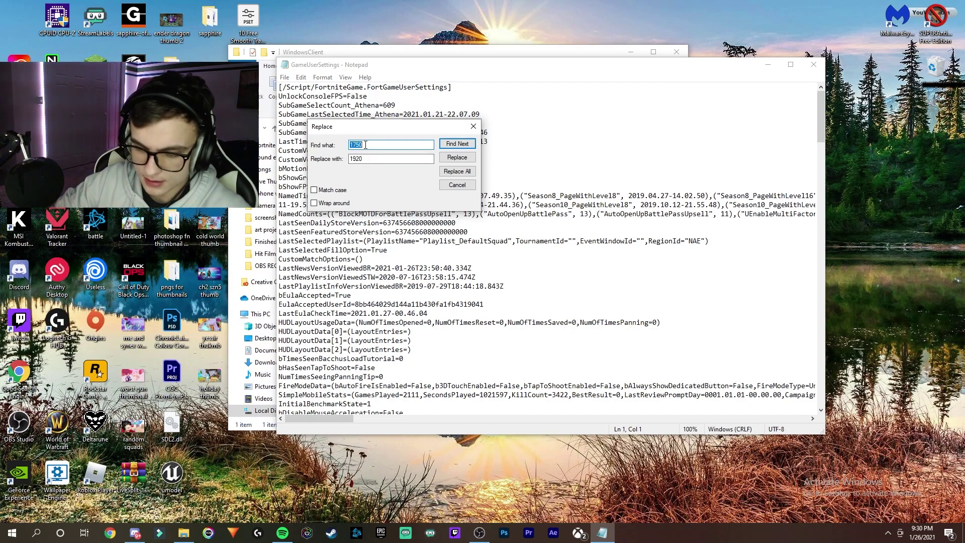
pyautogui.write('192')
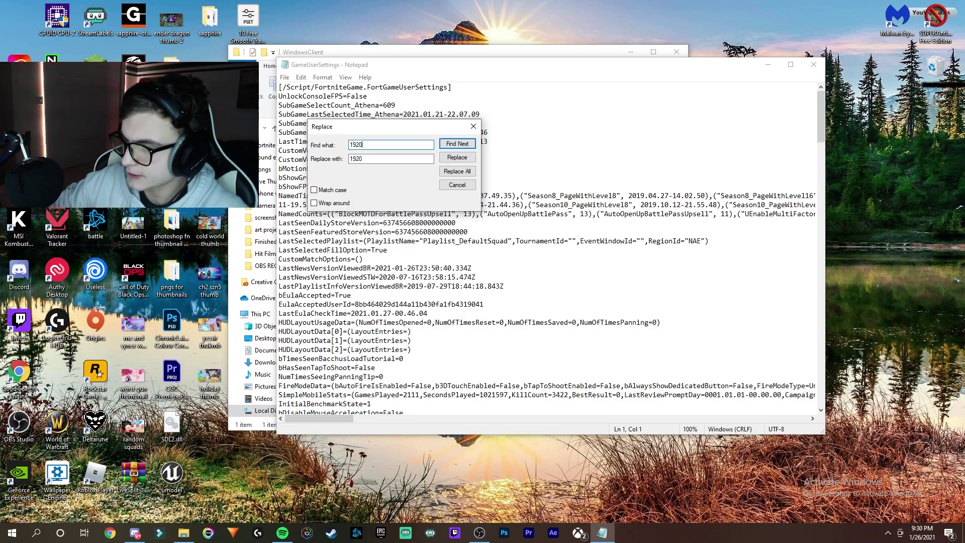
pyautogui.moveTo(361, 161); pyautogui.dragTo(348, 161)
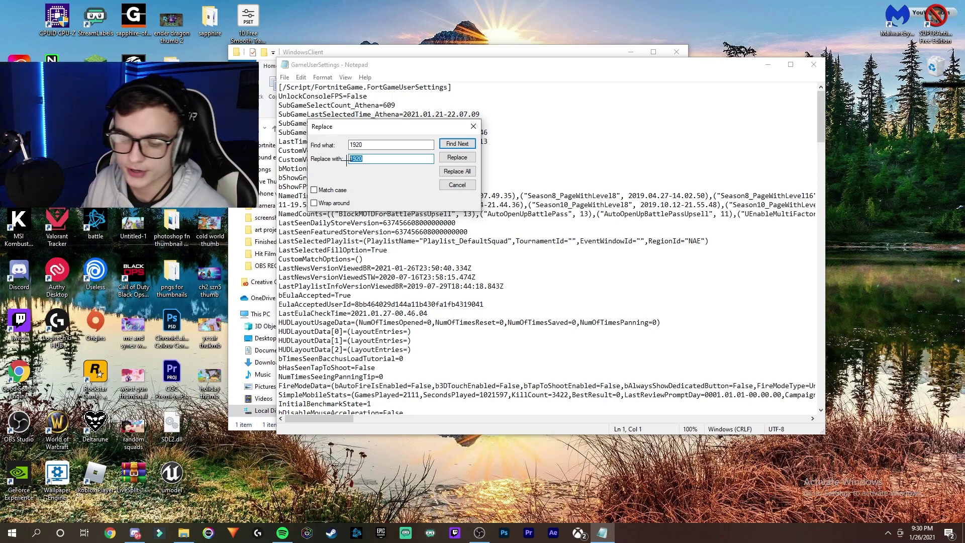
pyautogui.write('175')
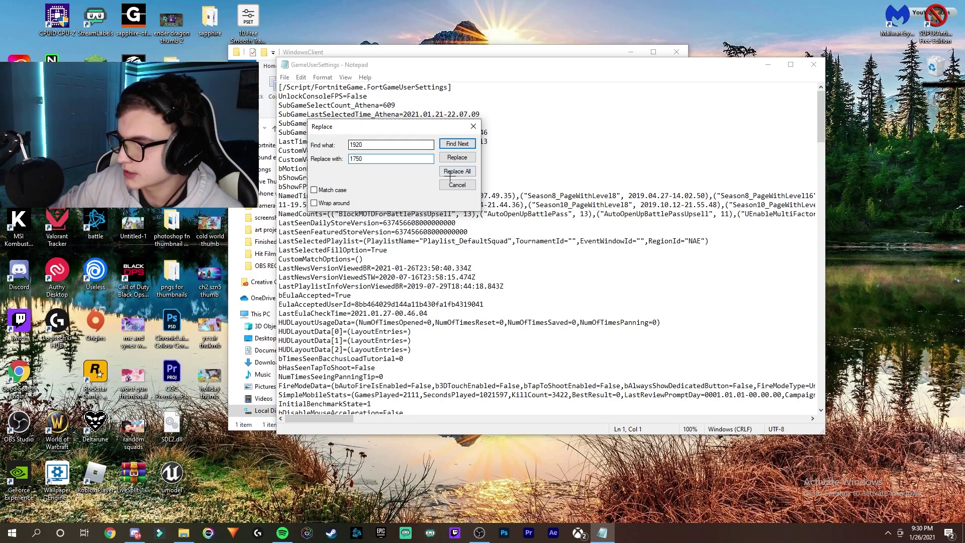
pyautogui.click(453, 171)
pyautogui.click(452, 171)
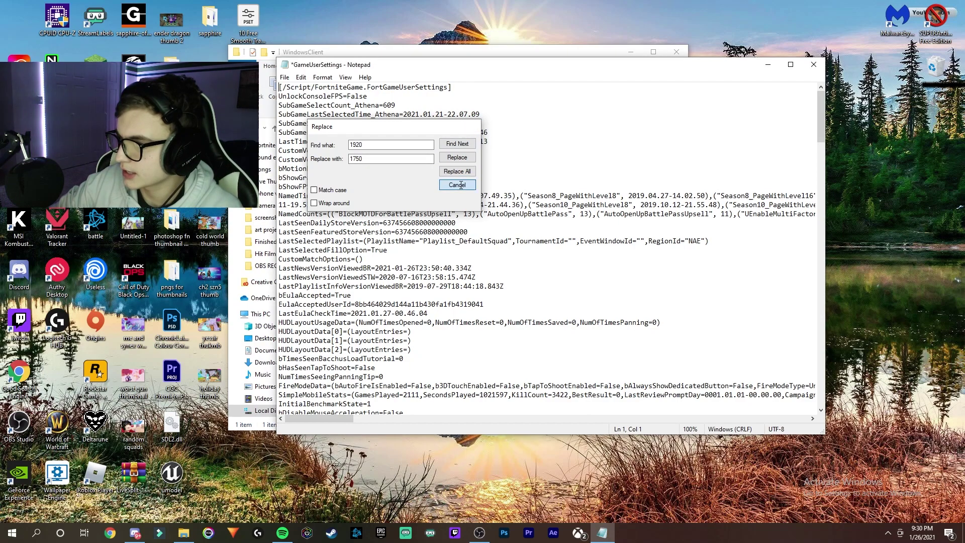
pyautogui.click(457, 184)
# Save the edited GameUserSettings file and close Notepad.
pyautogui.click(285, 77)
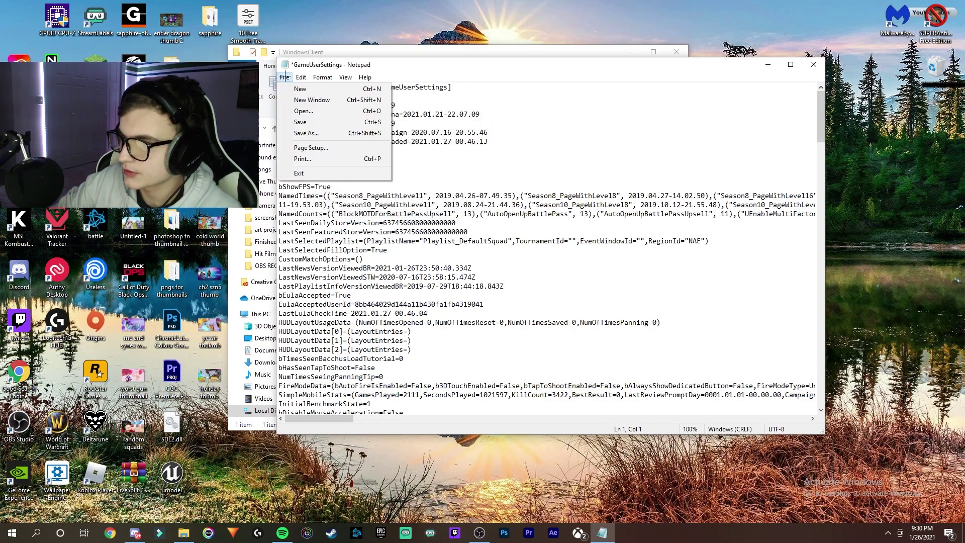
pyautogui.click(308, 122)
pyautogui.hotkey('alt', 'F4')
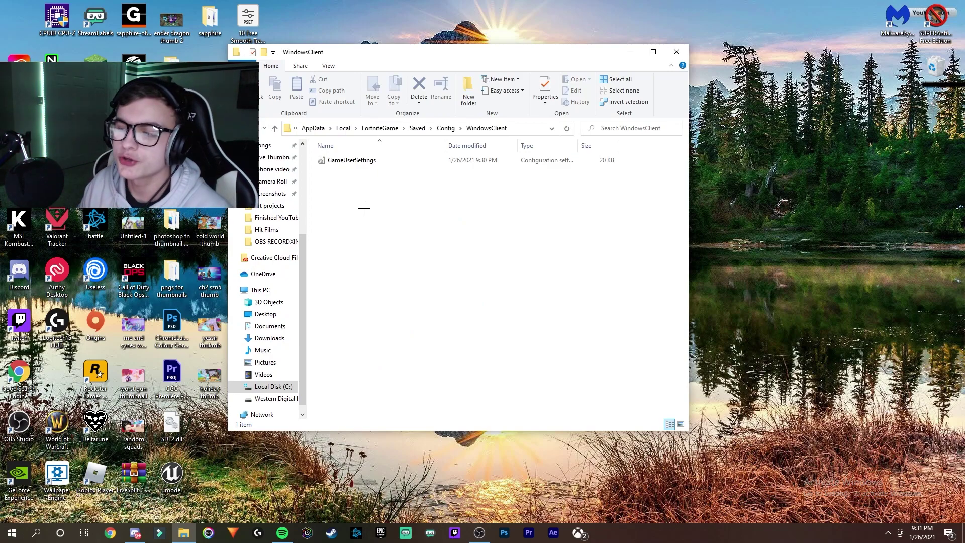
# Check the Read-only attribute in the GameUserSettings file's properties, then close the properties and the WindowsClient folder window.
pyautogui.click(362, 160)
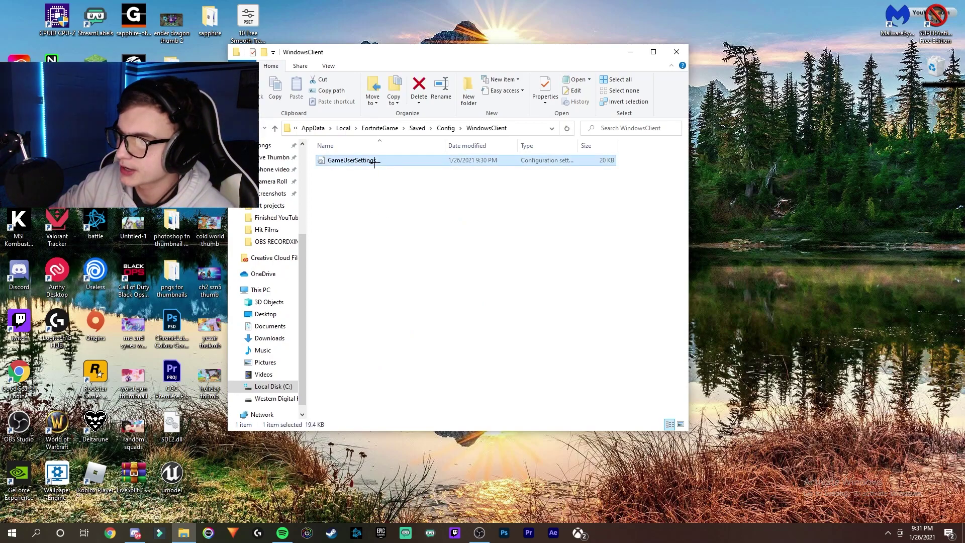
pyautogui.rightClick(375, 162)
pyautogui.click(405, 437)
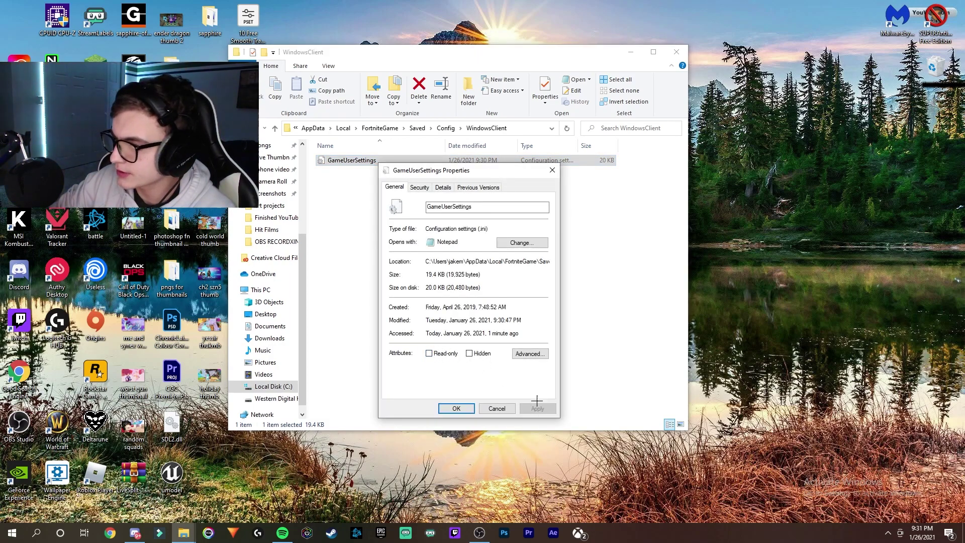
pyautogui.click(552, 170)
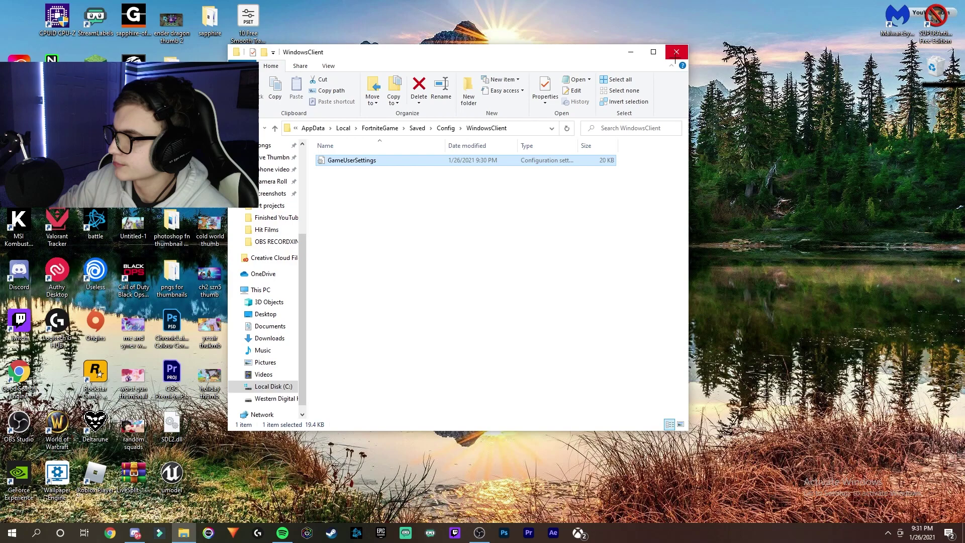
pyautogui.click(677, 52)
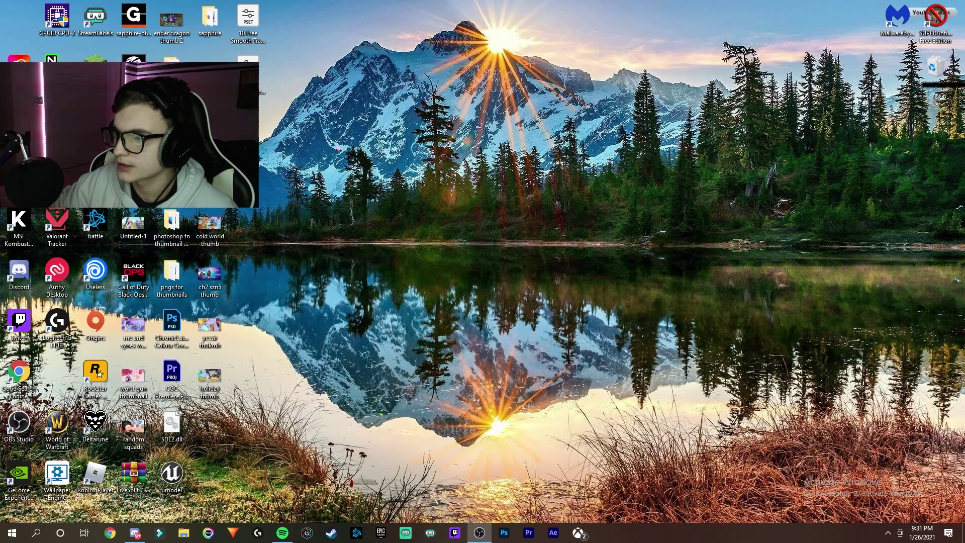
# Open the NVIDIA Control Panel, move its window clear of the webcam overlay, and open the customization options for the display resolution.
pyautogui.rightClick(428, 196)
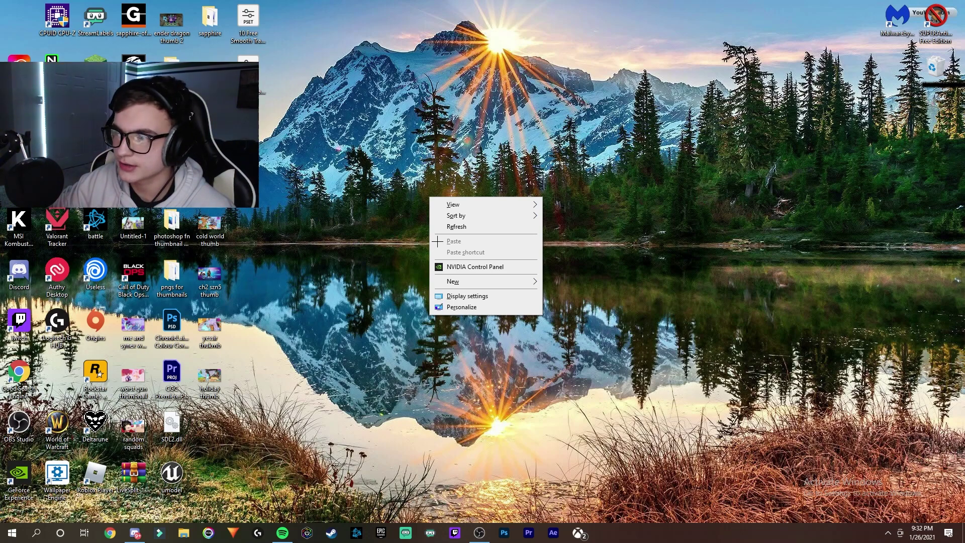
pyautogui.click(481, 266)
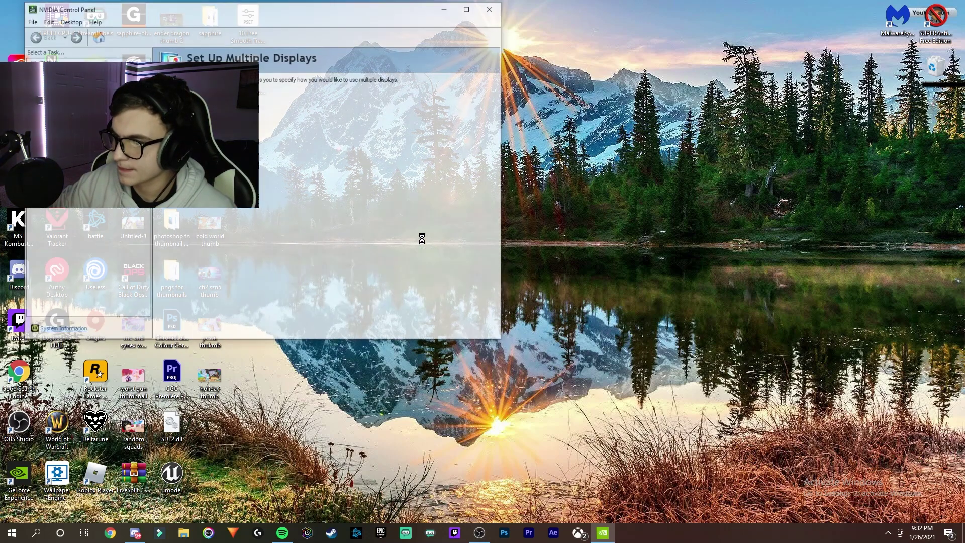
pyautogui.moveTo(240, 5); pyautogui.dragTo(526, 66)
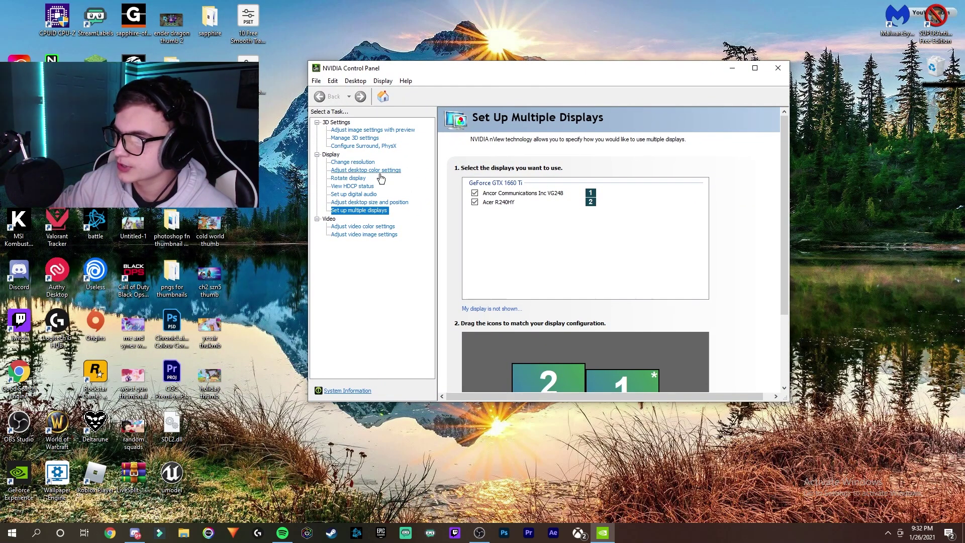
pyautogui.click(362, 162)
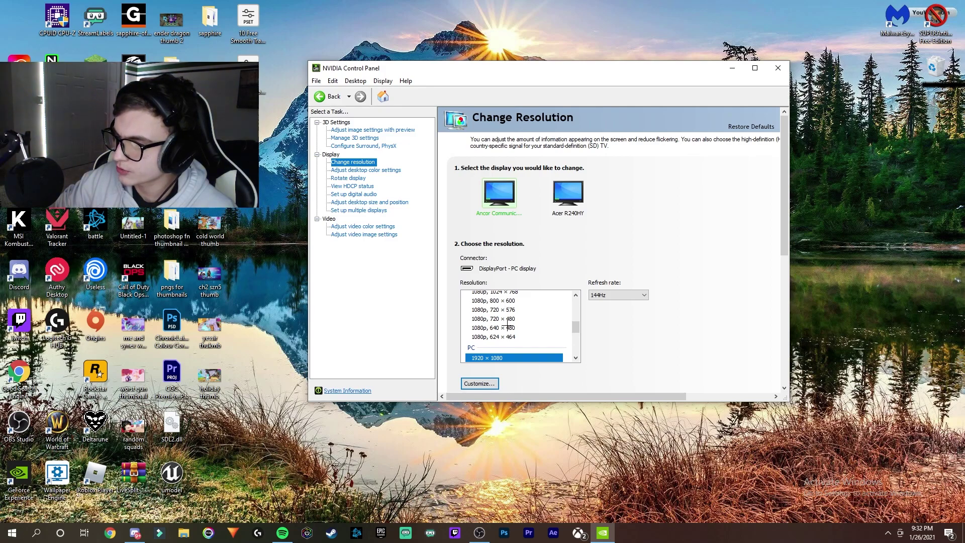
pyautogui.click(480, 384)
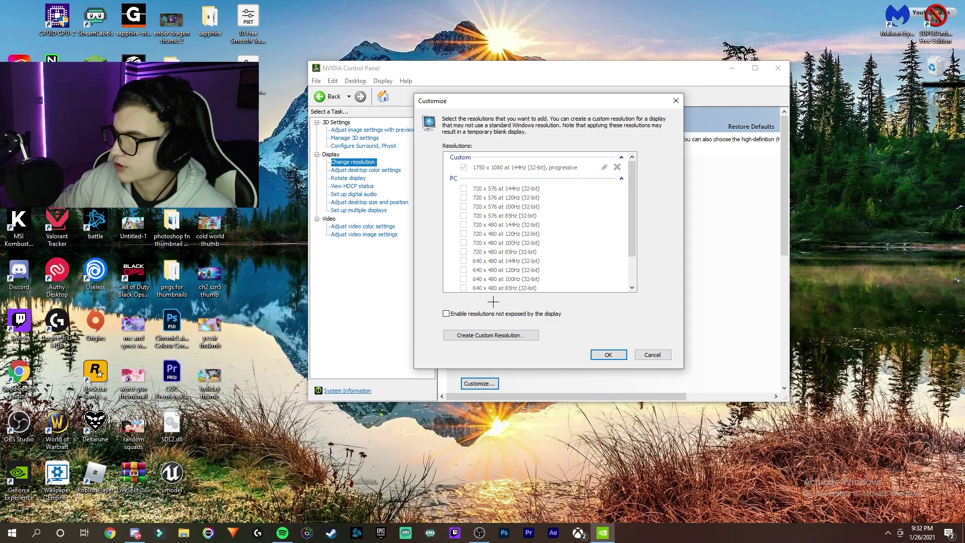
# Try to create and test a custom resolution with 1750 horizontal pixels.
pyautogui.click(490, 333)
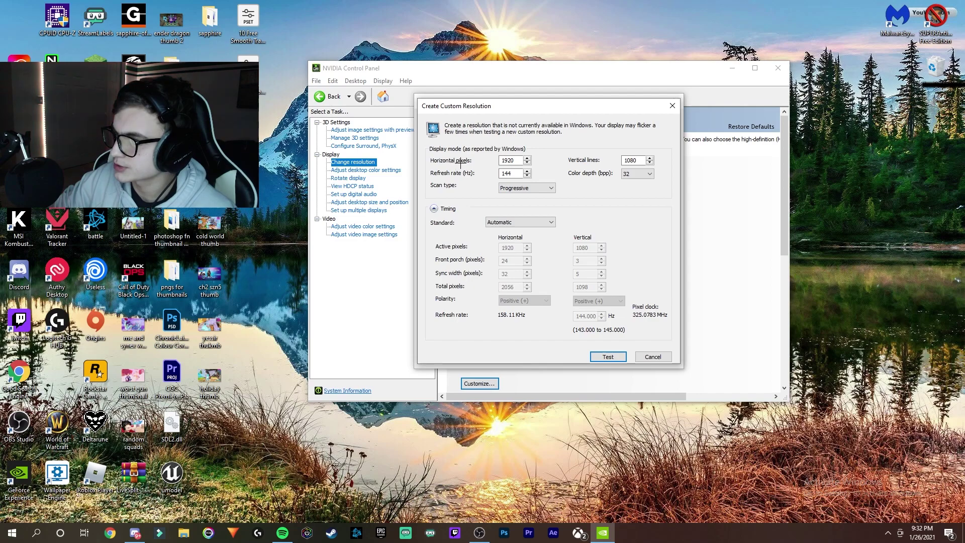
pyautogui.click(514, 160)
pyautogui.moveTo(515, 159); pyautogui.dragTo(496, 159)
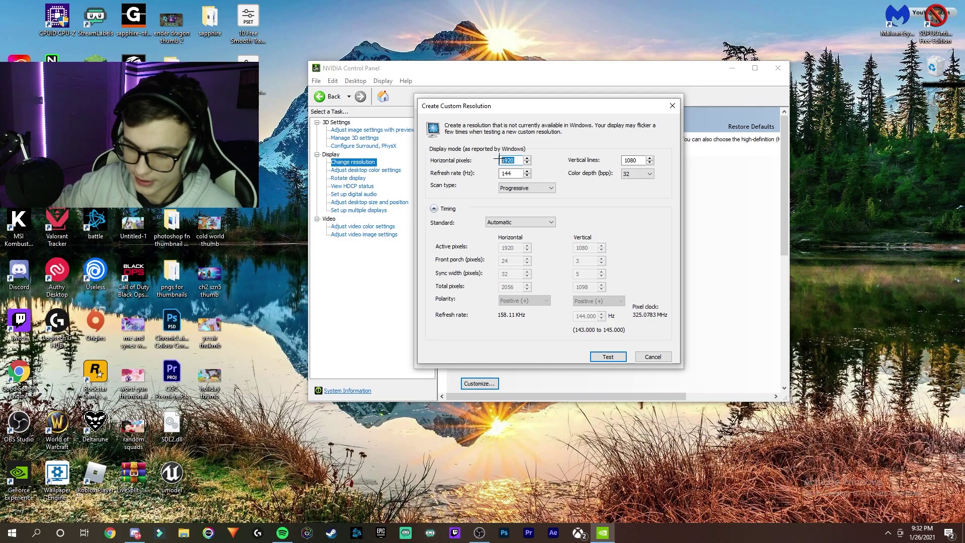
pyautogui.write('175')
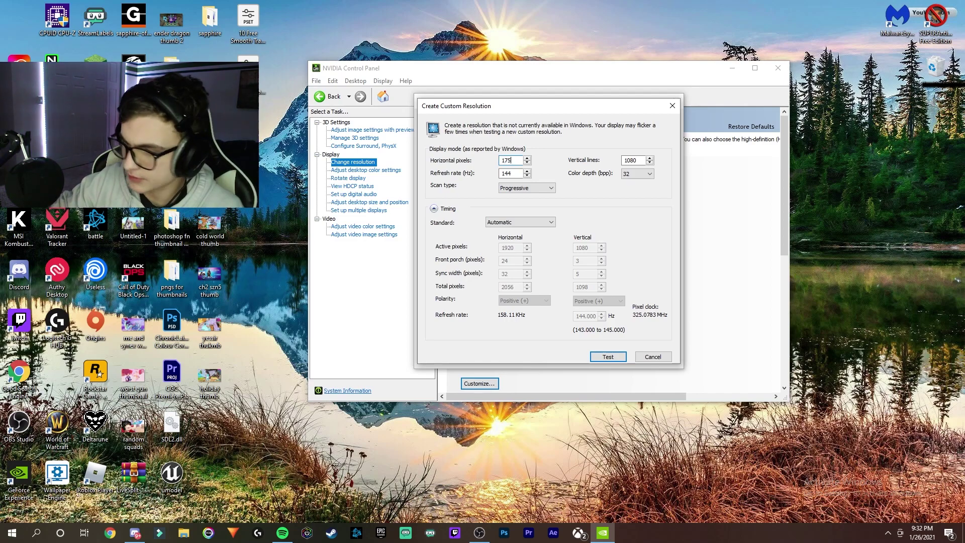
pyautogui.write('0')
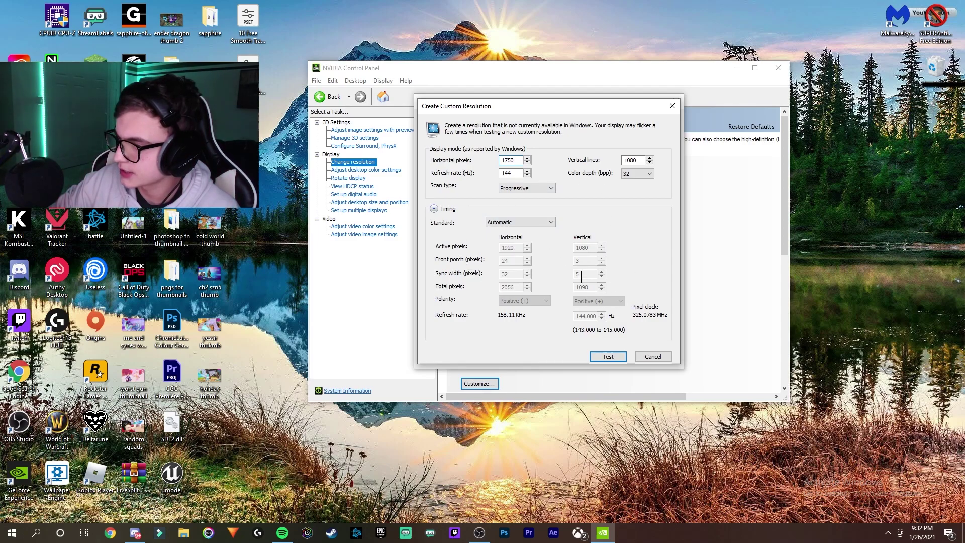
pyautogui.click(608, 357)
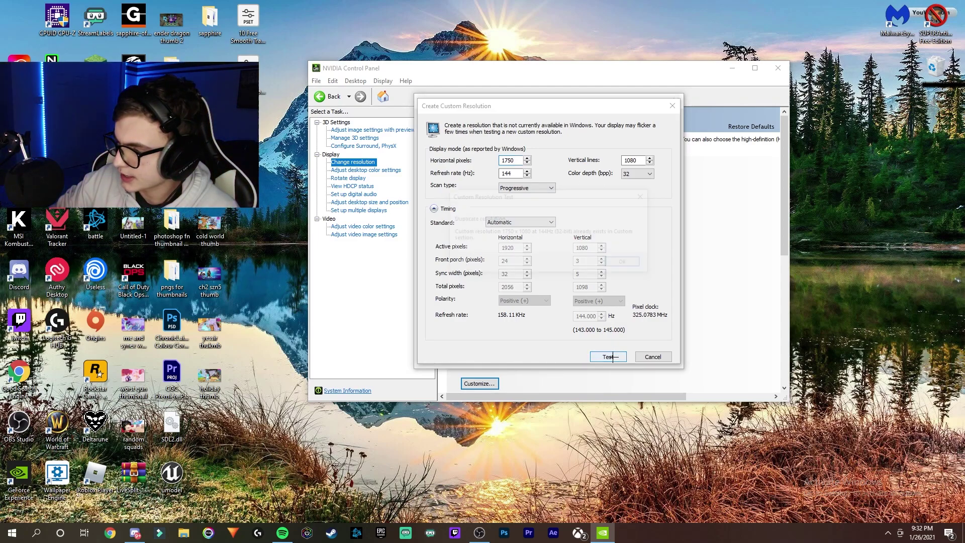
pyautogui.click(622, 261)
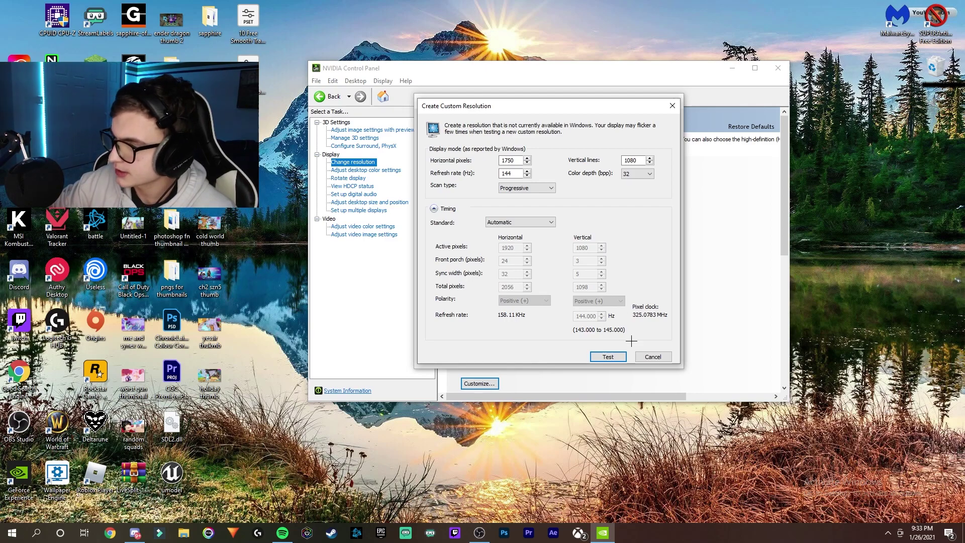
pyautogui.click(646, 354)
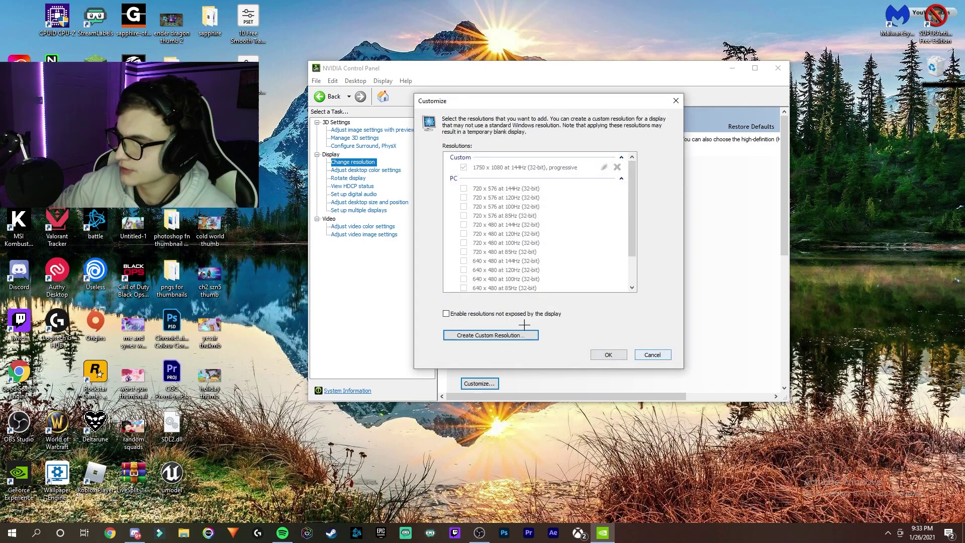
# Enable resolutions not exposed by the display and accept the customized resolution list.
pyautogui.click(491, 317)
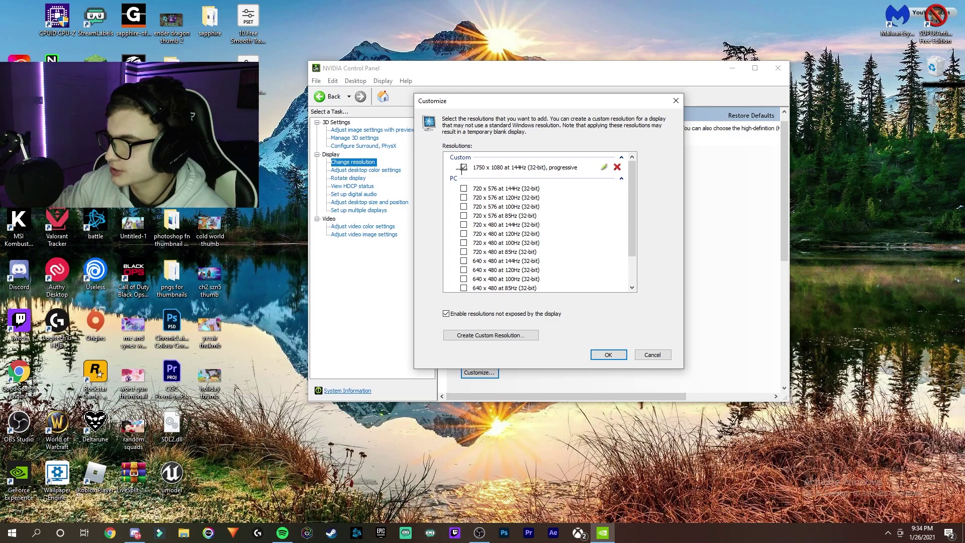
pyautogui.click(608, 354)
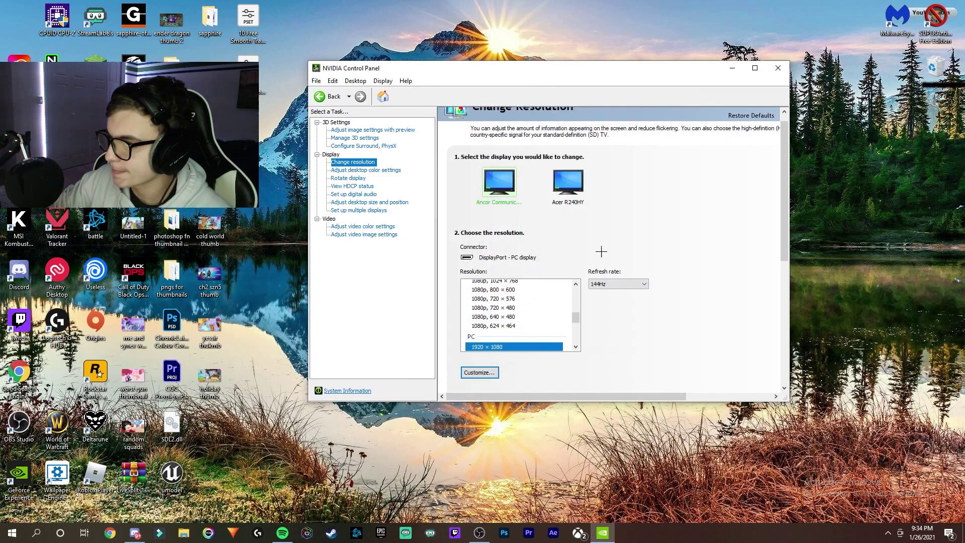
# Apply the custom 1750 × 1080 resolution, keep the new desktop configuration, and close the NVIDIA Control Panel.
pyautogui.moveTo(575, 318); pyautogui.dragTo(578, 284)
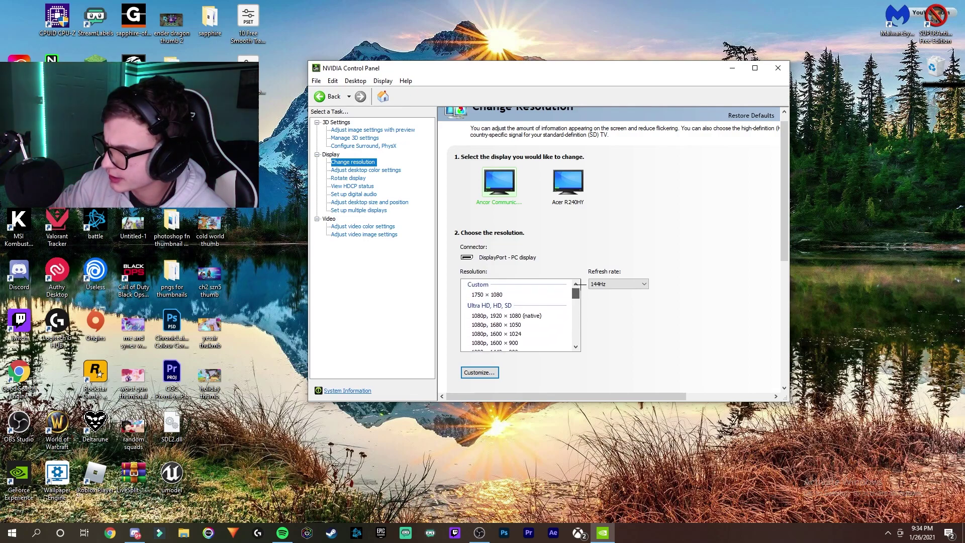
pyautogui.click(490, 295)
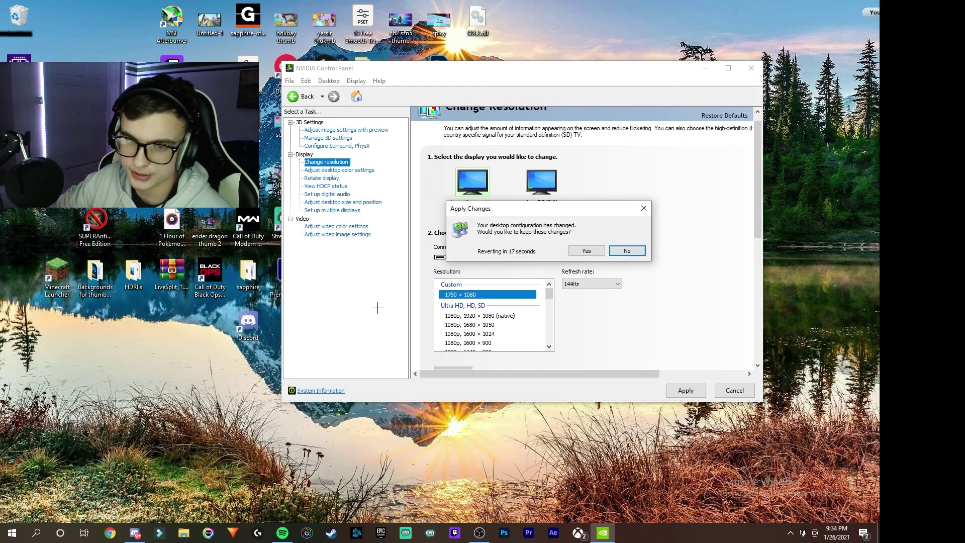
pyautogui.press('Return')
pyautogui.click(828, 53)
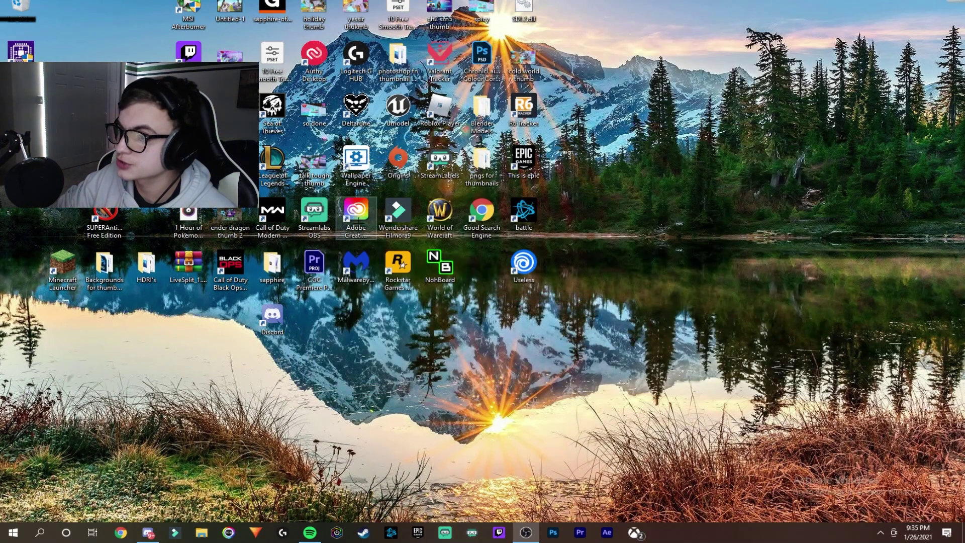